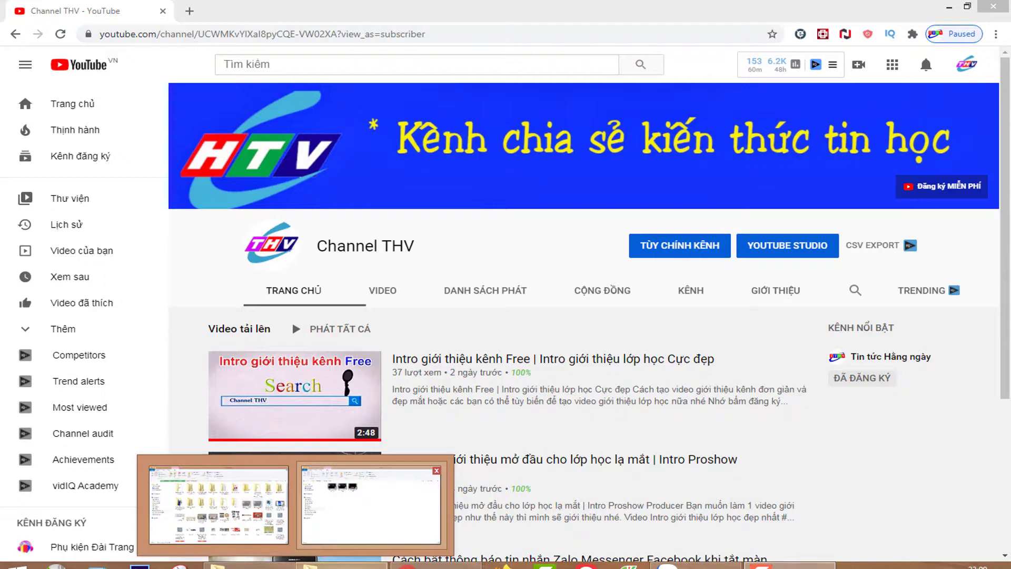
Play the two 6966772_11209595_HD sample videos in the Intro folder and close the player after each
click(371, 504)
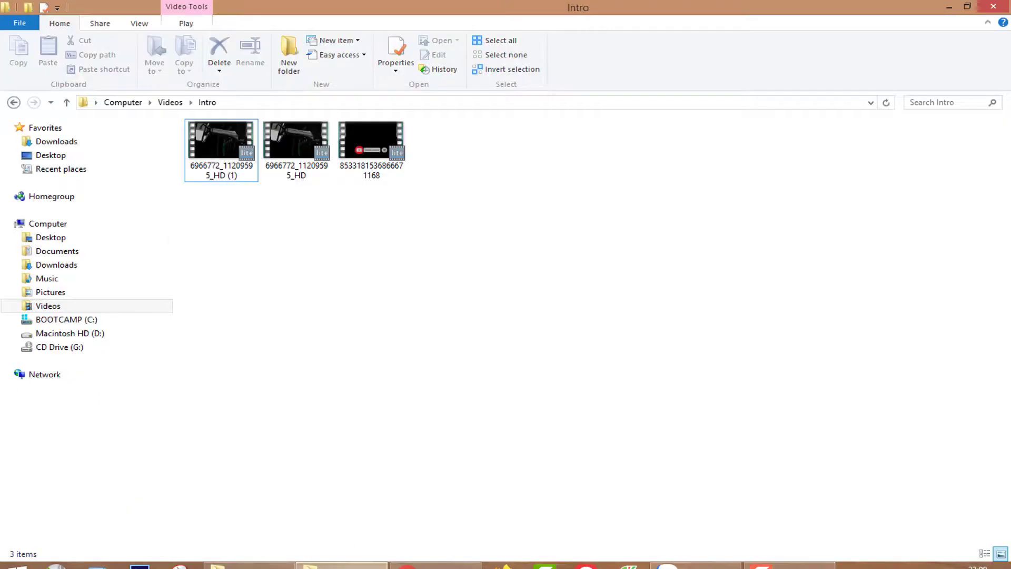
double_click(217, 139)
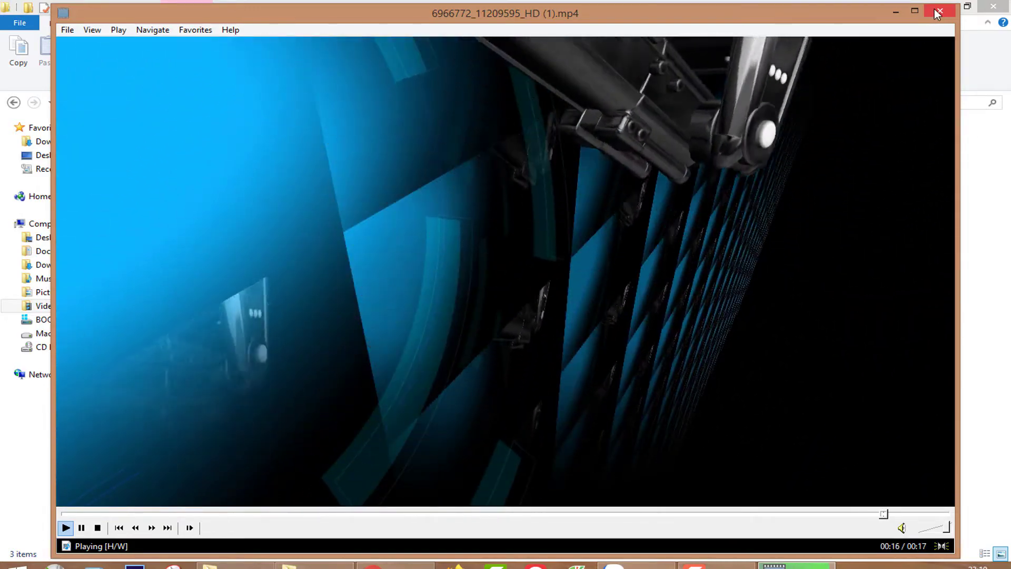
click(938, 11)
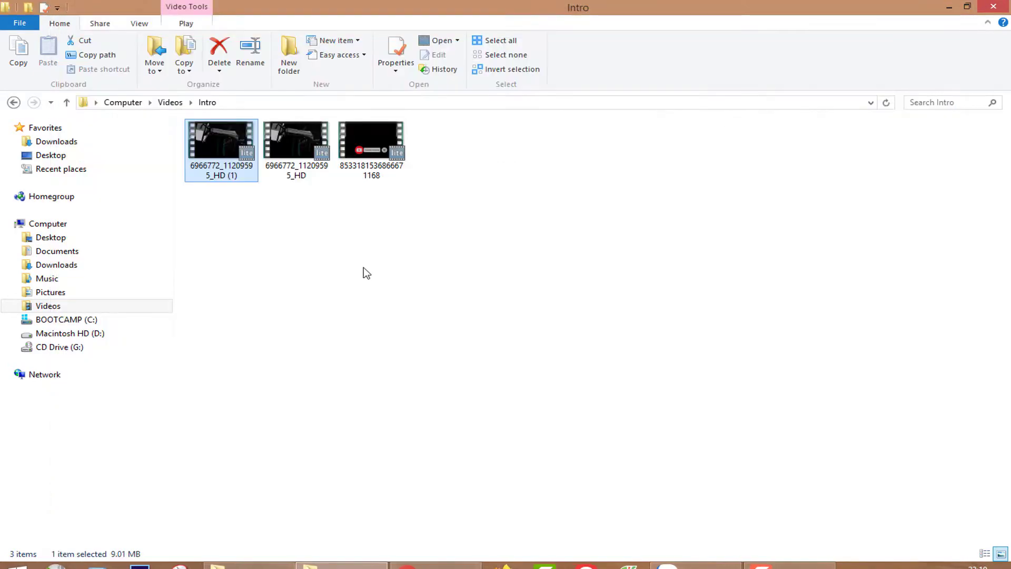
double_click(295, 143)
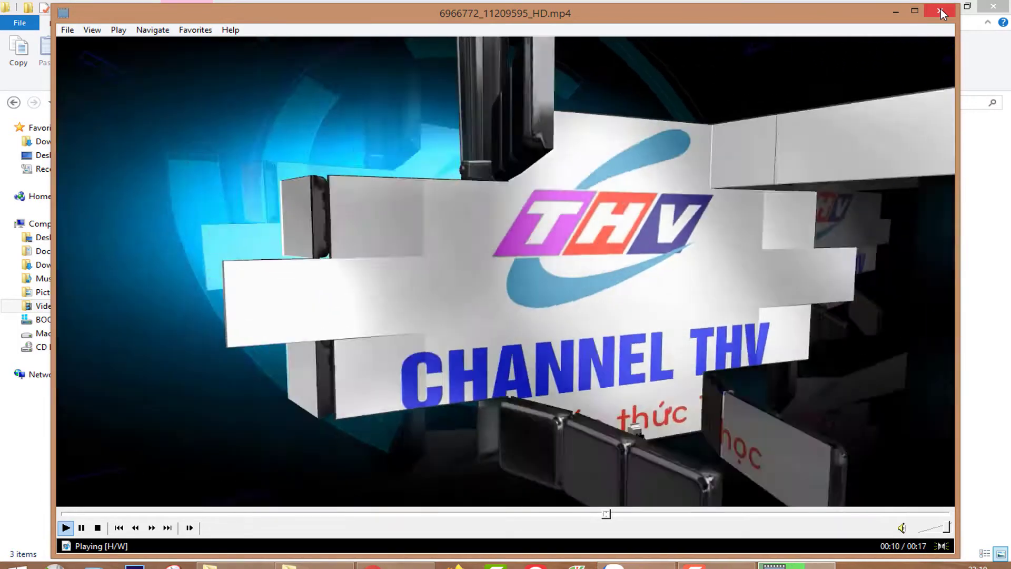
click(941, 9)
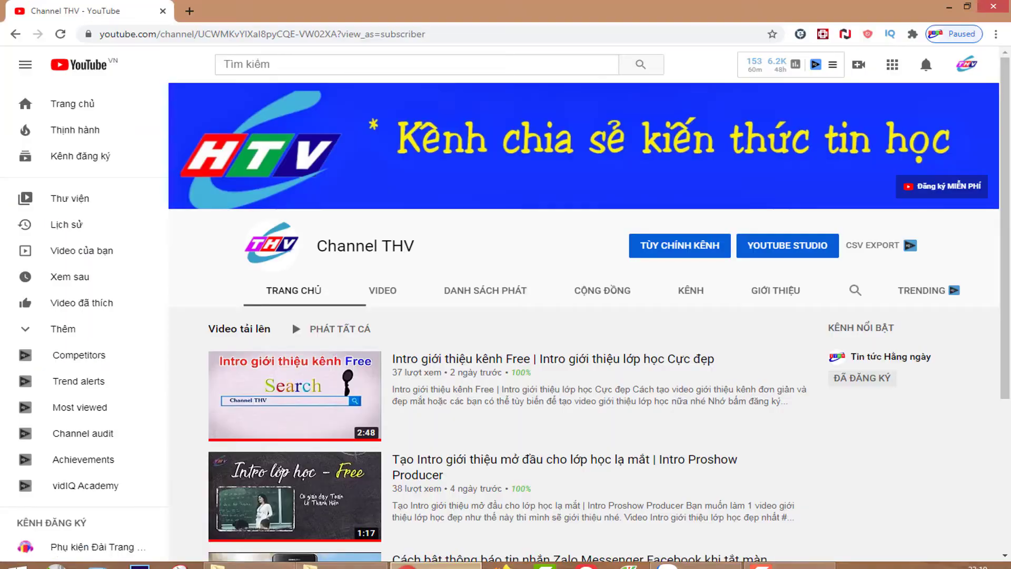
Open flixpress.com in a new browser tab and look over its home page
key(ctrl+t)
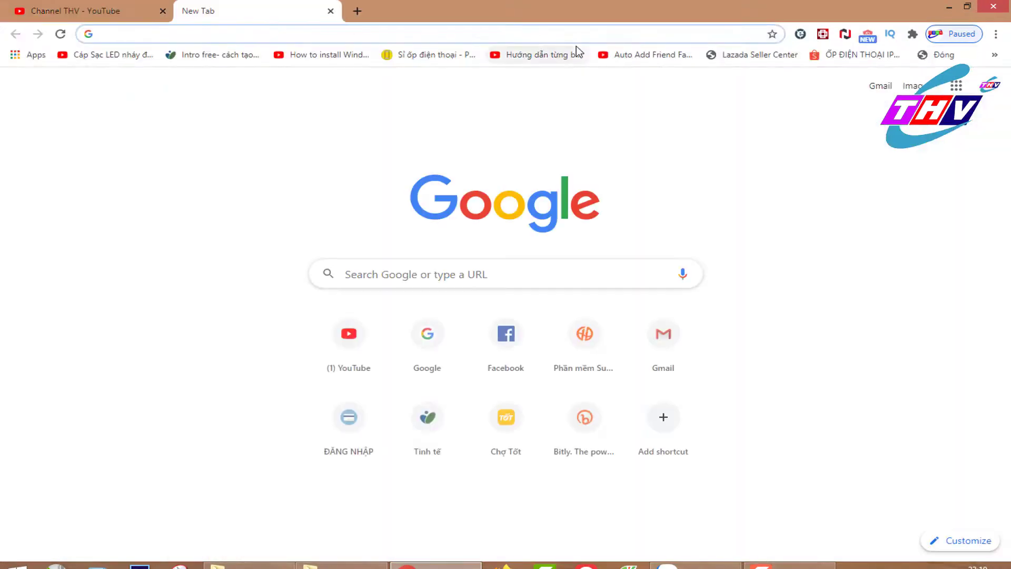
text(fli)
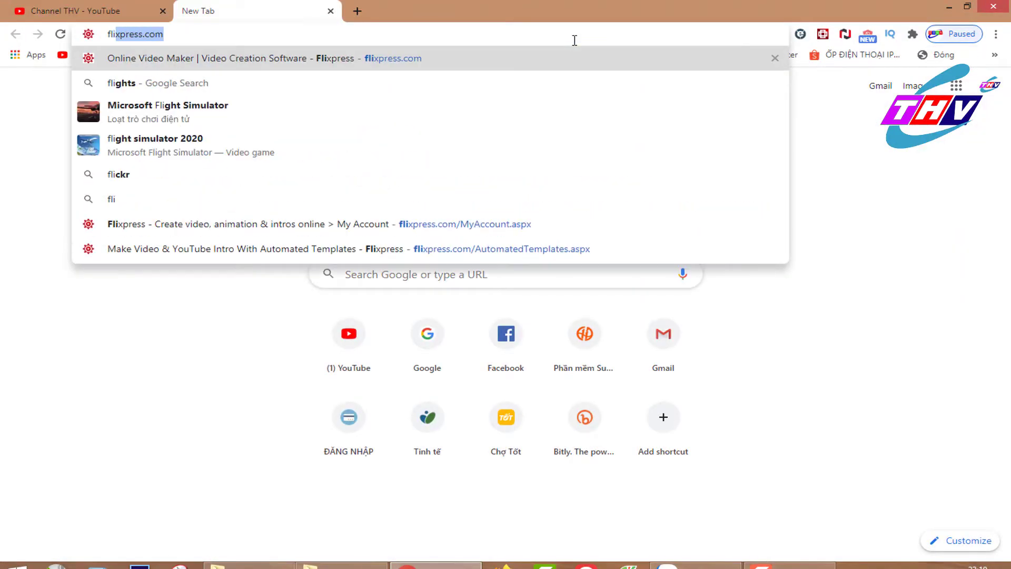
text(xpress.c)
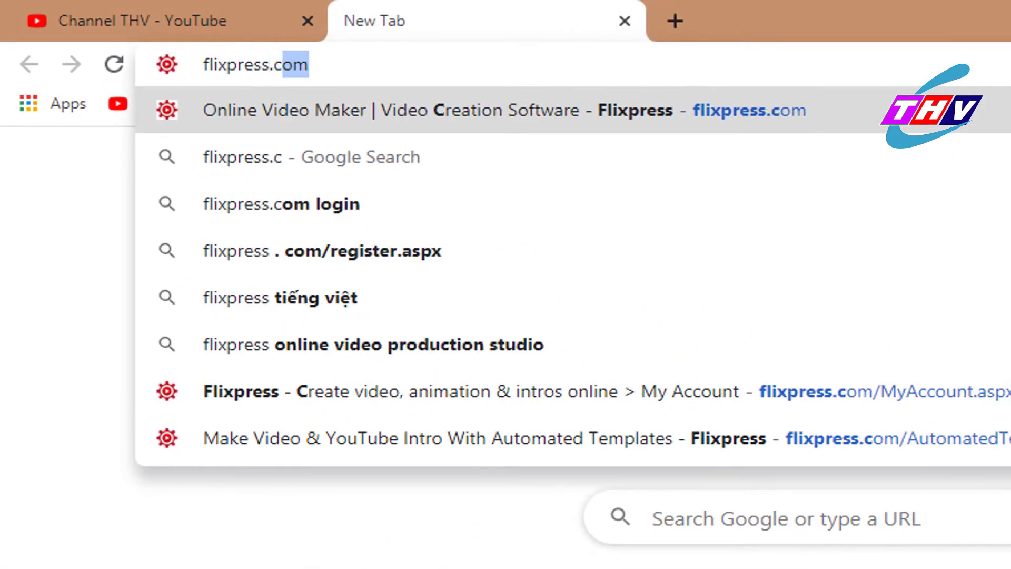
text(om)
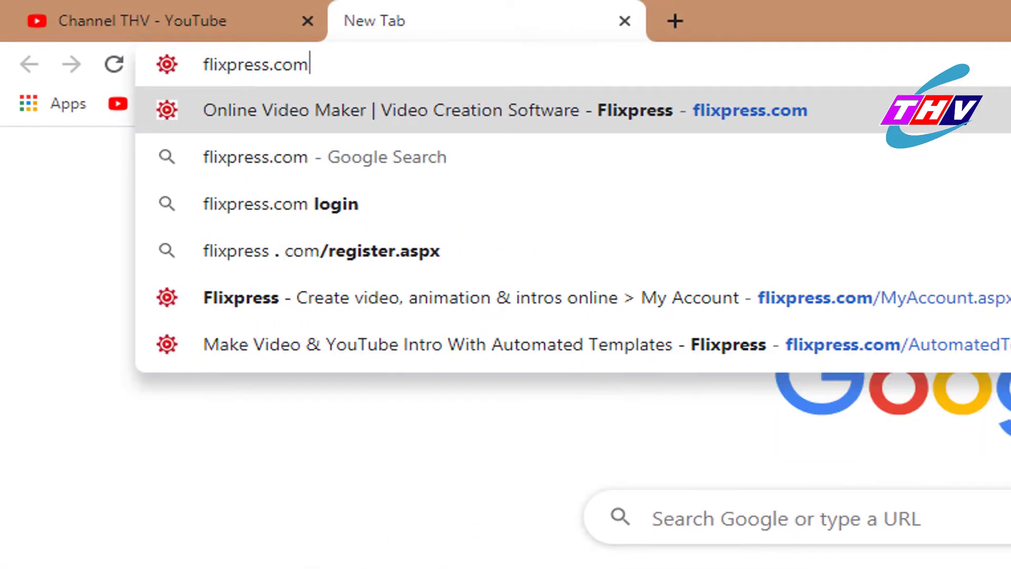
key(Return)
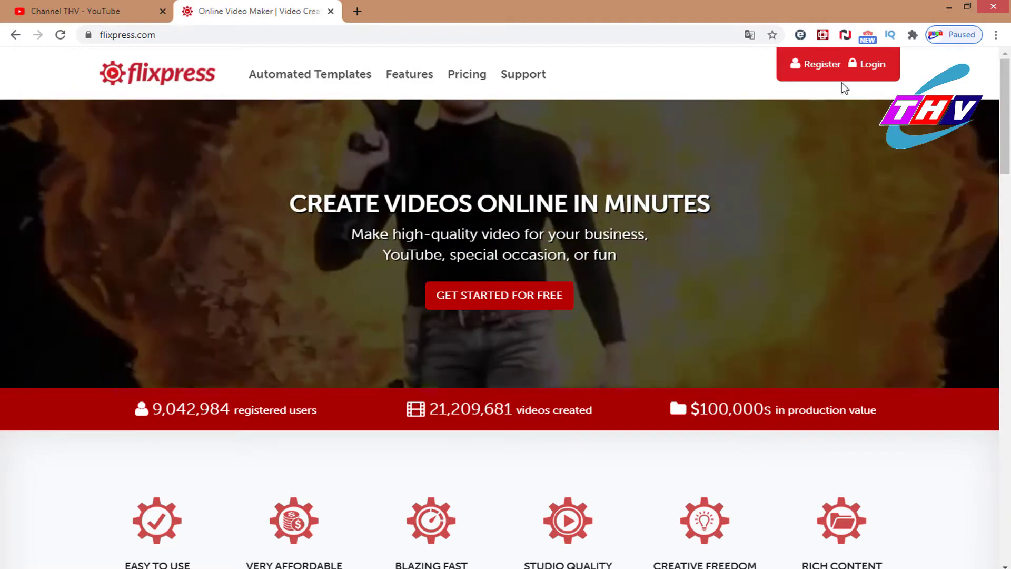
scroll(617, 341, down, 5)
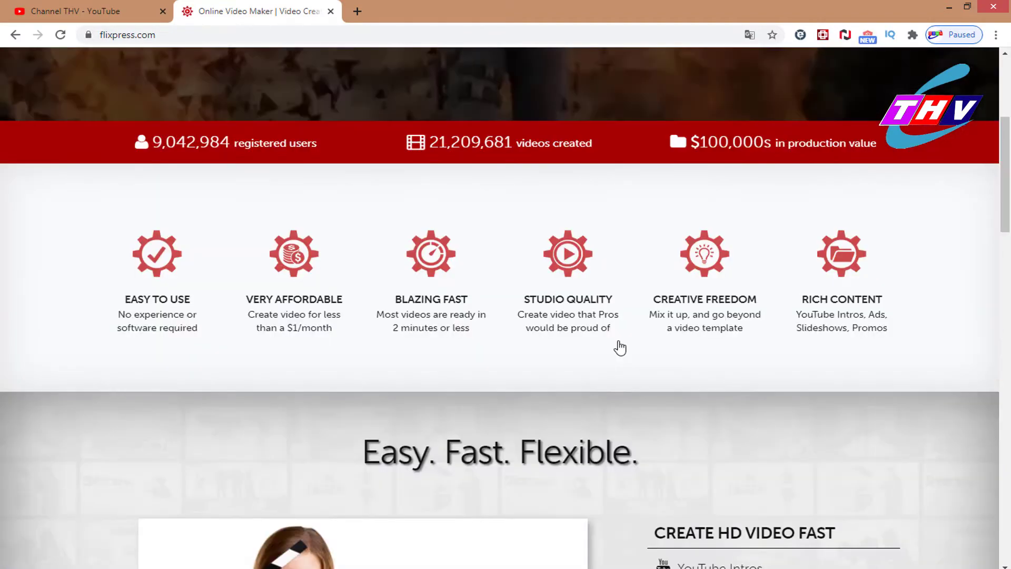
scroll(620, 348, up, 5)
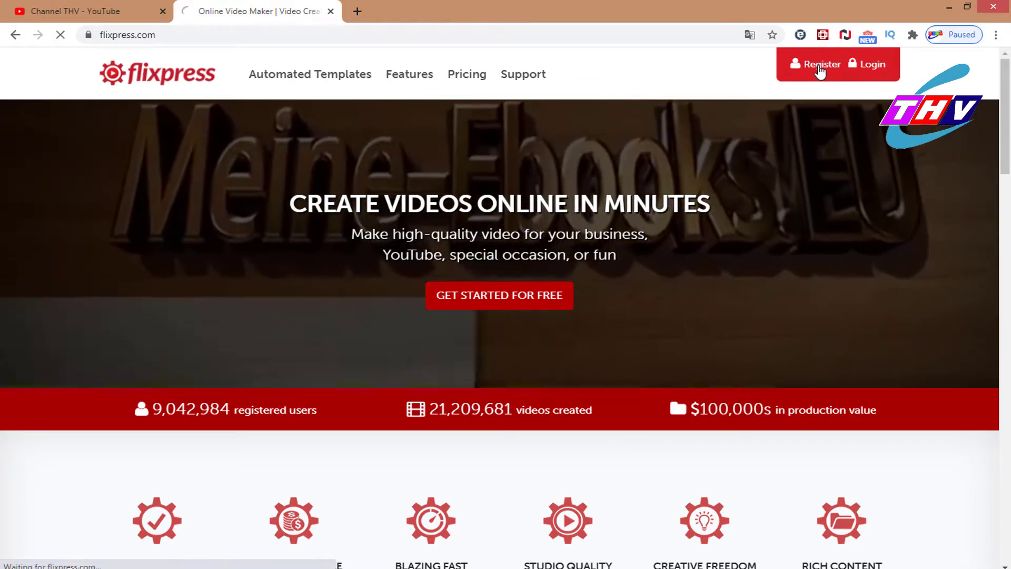
Open the new user account registration form and examine its required fields, including the password fields
click(819, 71)
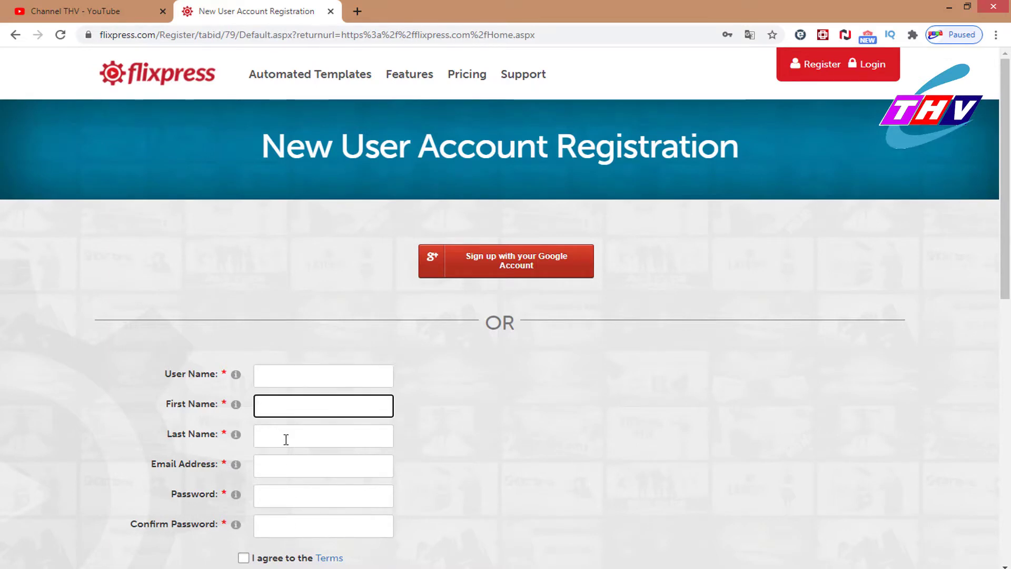
click(290, 495)
click(293, 524)
click(453, 523)
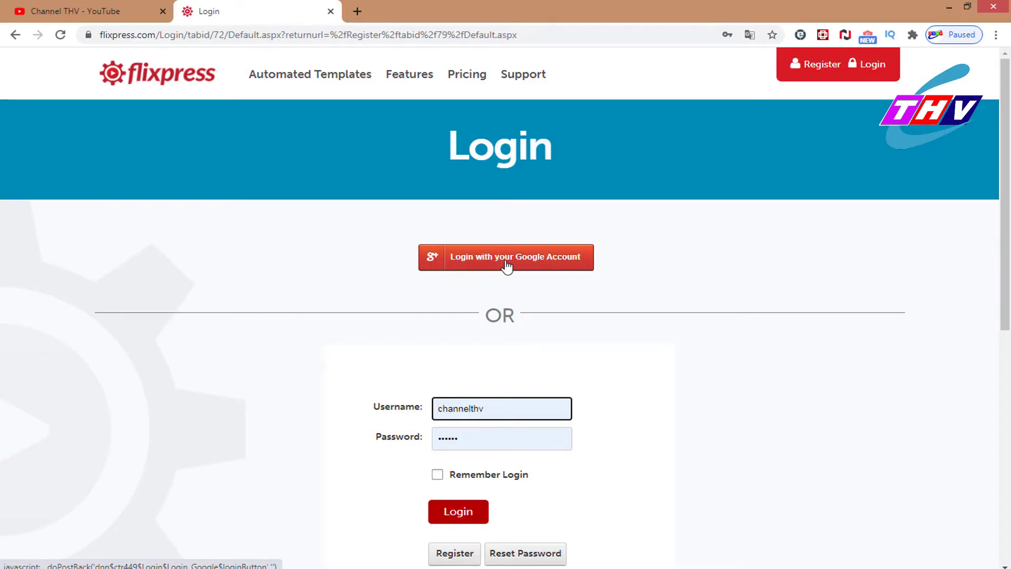
Log in to the existing Flixpress account with the prefilled credentials
double_click(486, 404)
click(678, 406)
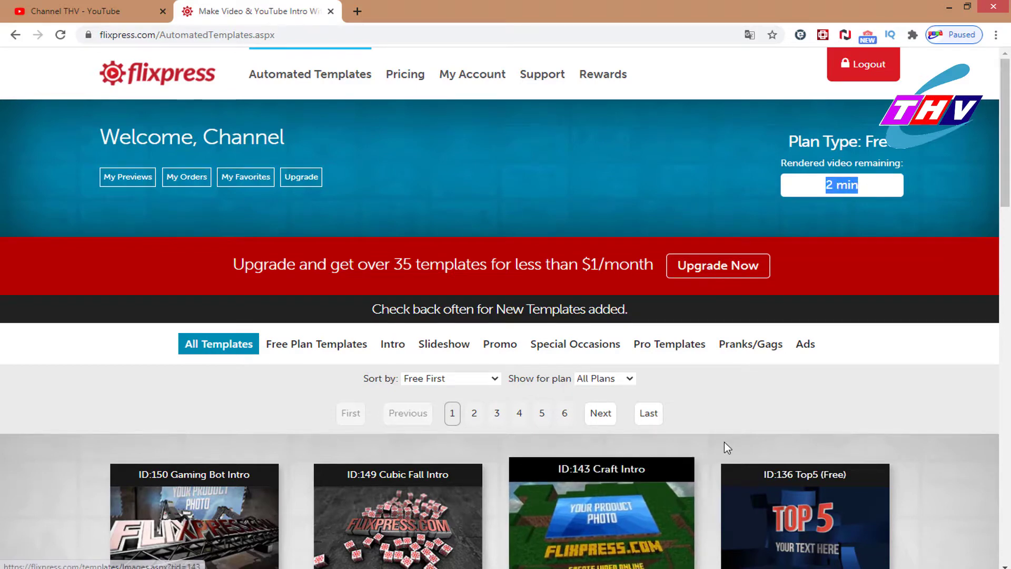
Browse the automated templates and preview the free intros, including Breaking Free Intro, Robotic X-form and Top5
scroll(728, 439, down, 2)
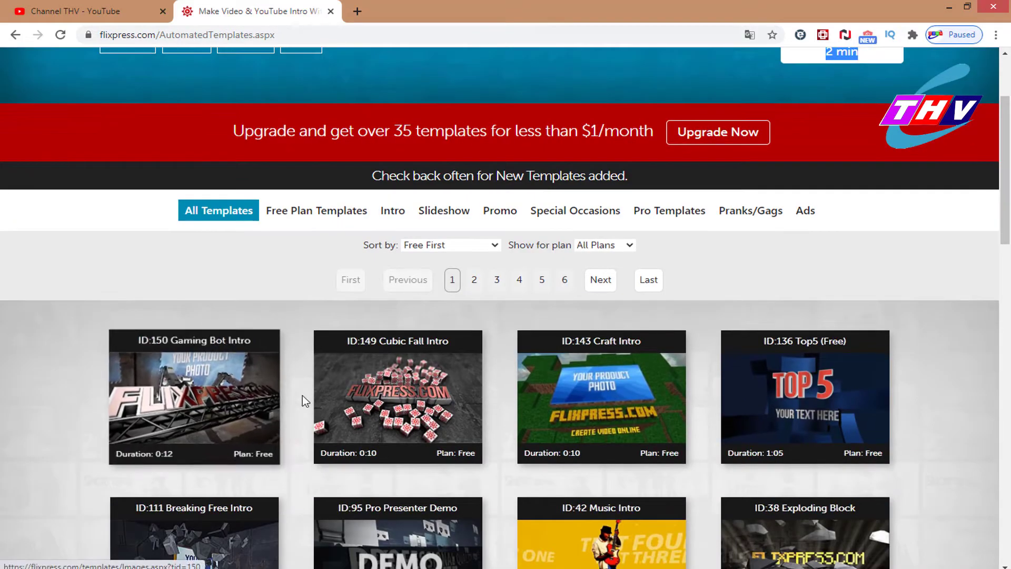
scroll(306, 401, down, 2)
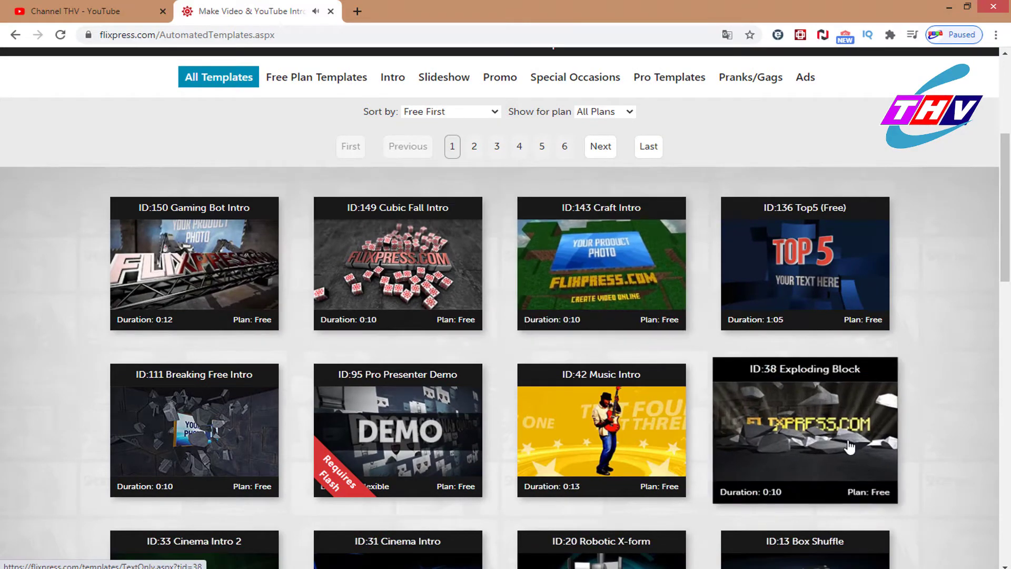
scroll(850, 447, down, 3)
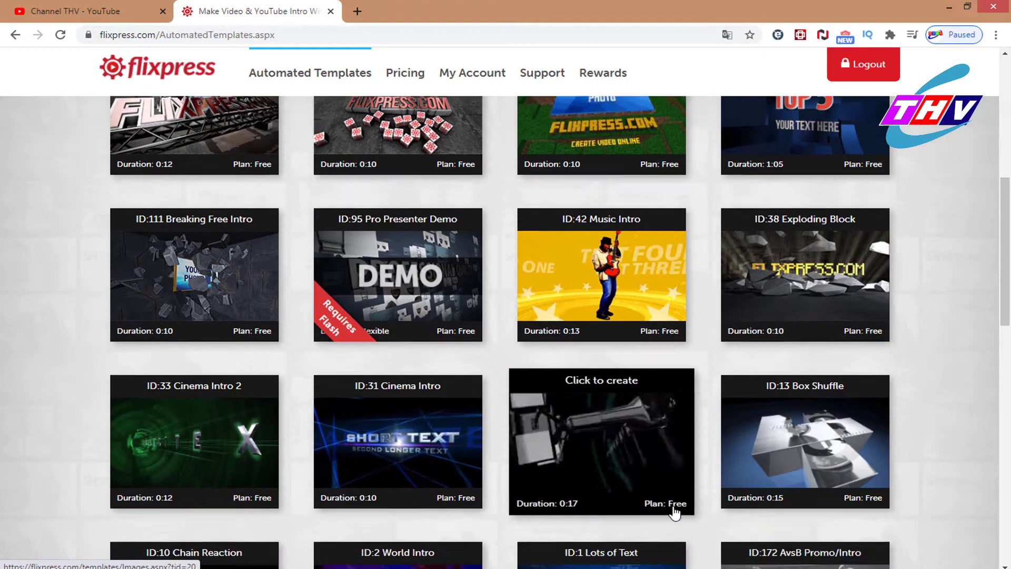
scroll(675, 512, down, 2)
scroll(639, 516, down, 2)
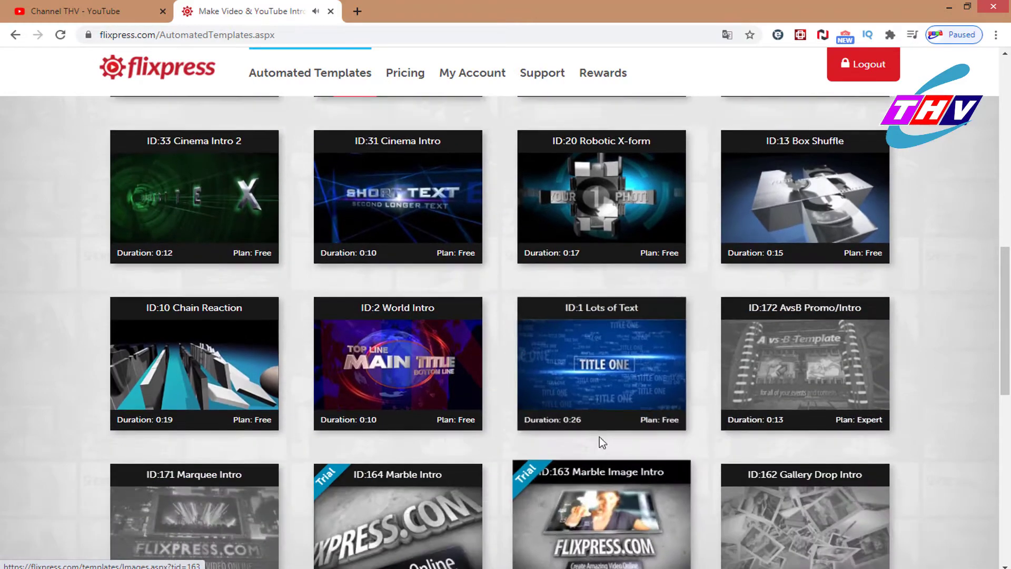
scroll(223, 337, up, 2)
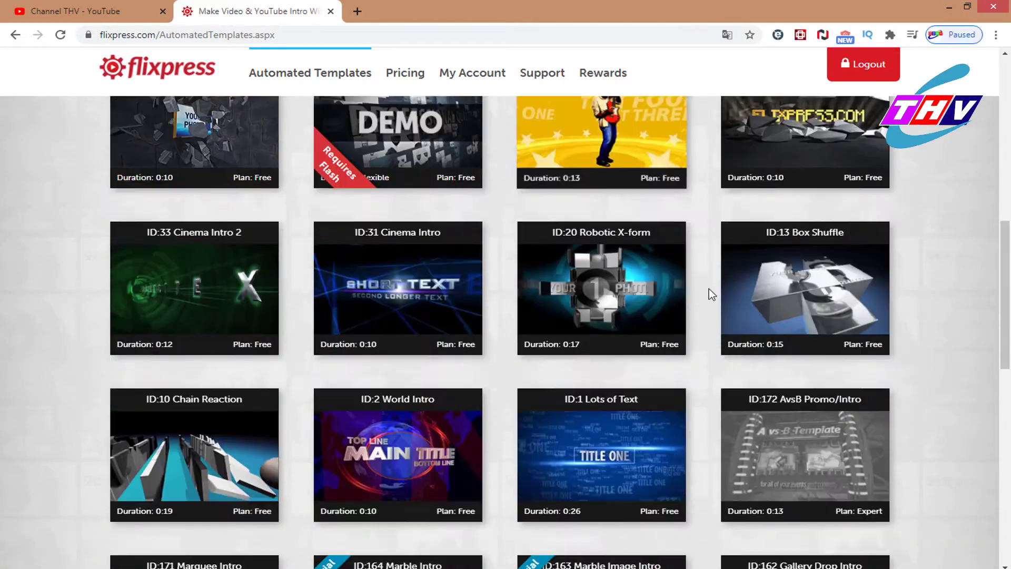
scroll(709, 288, down, 4)
scroll(385, 423, up, 7)
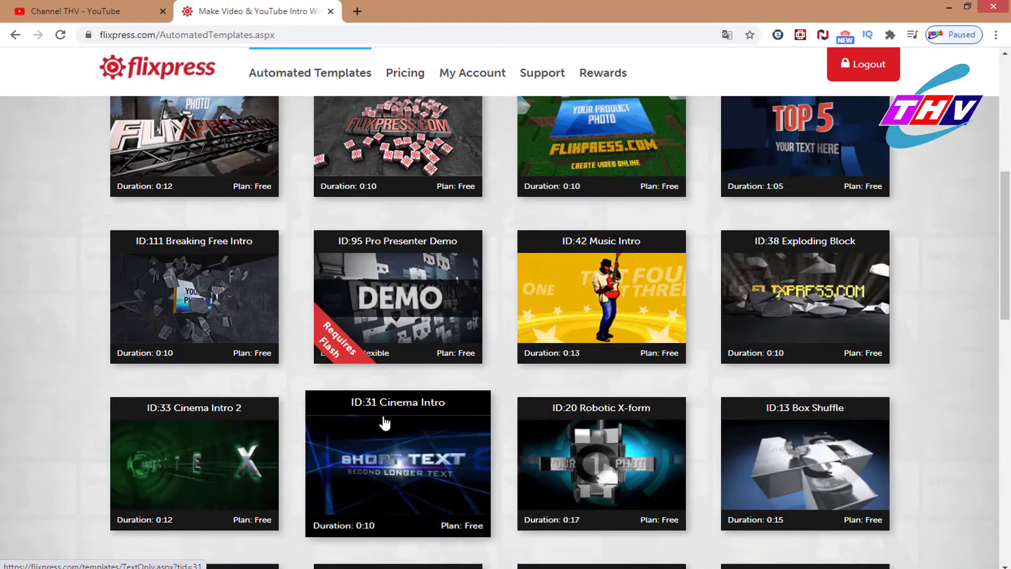
scroll(383, 409, up, 1)
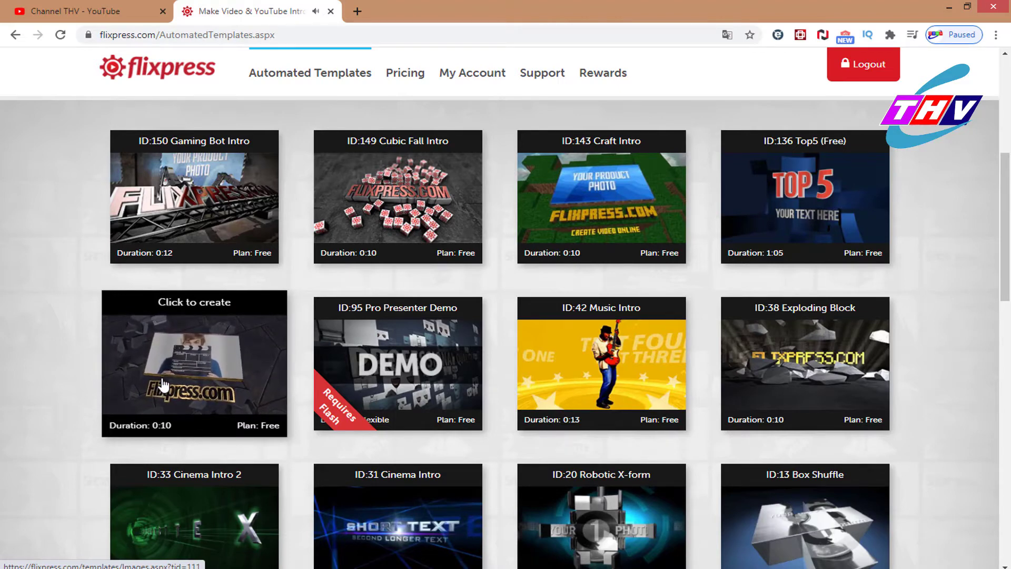
scroll(513, 481, down, 1)
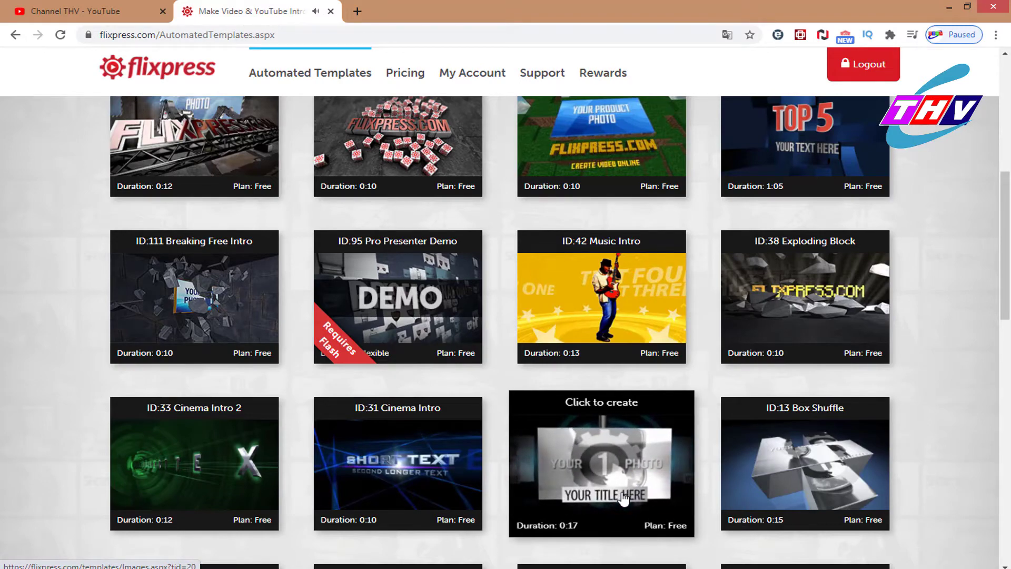
scroll(624, 496, up, 4)
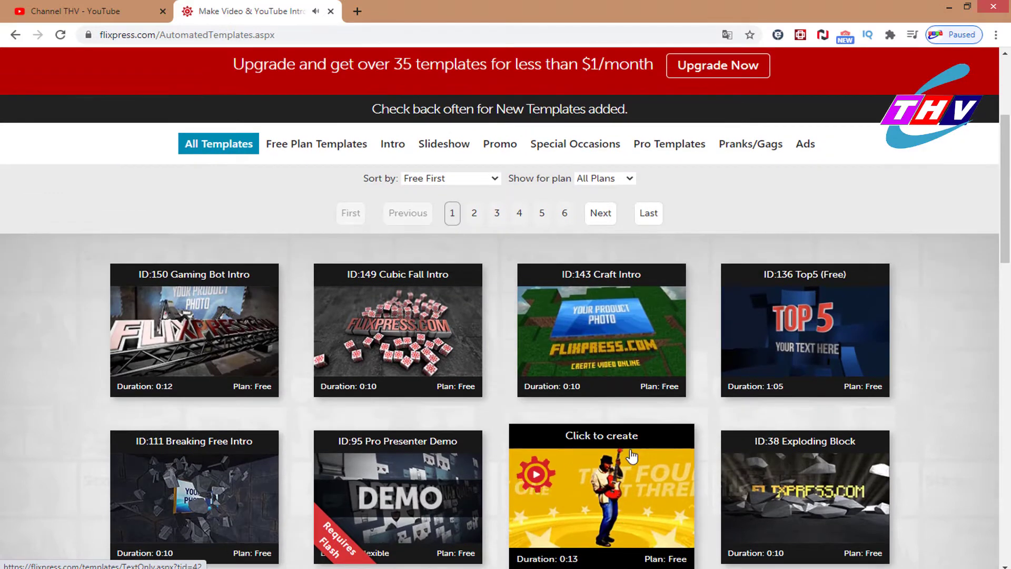
mouse_move(797, 328)
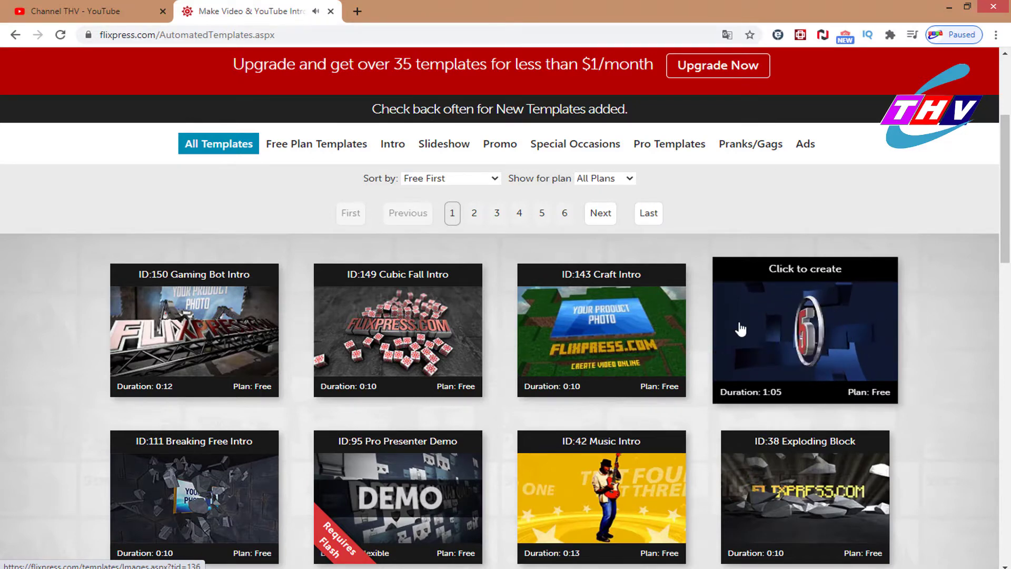
Preview the ID:149 Cubic Fall Intro template, select it and start customizing it
mouse_move(415, 350)
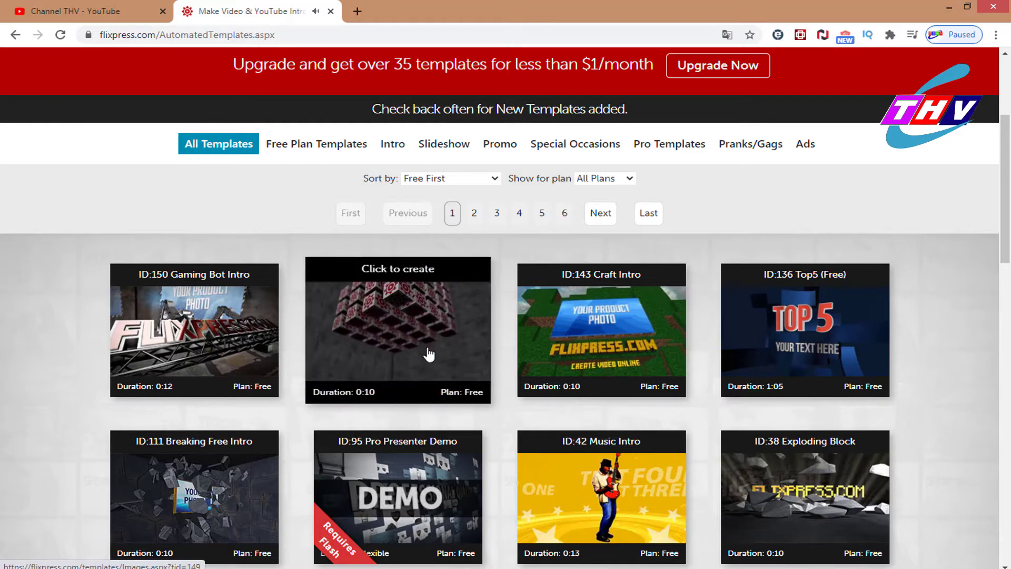
click(429, 350)
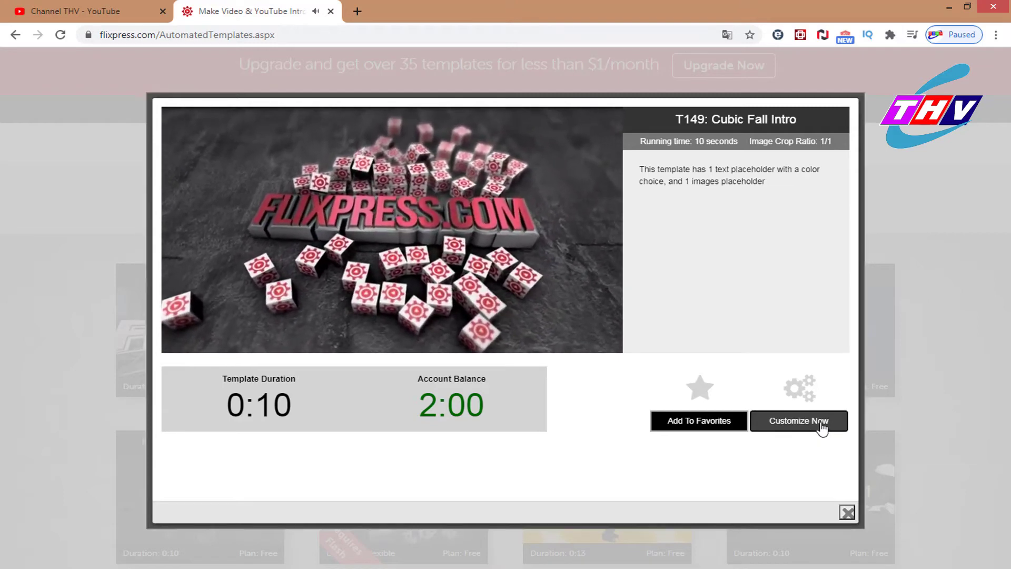
click(820, 427)
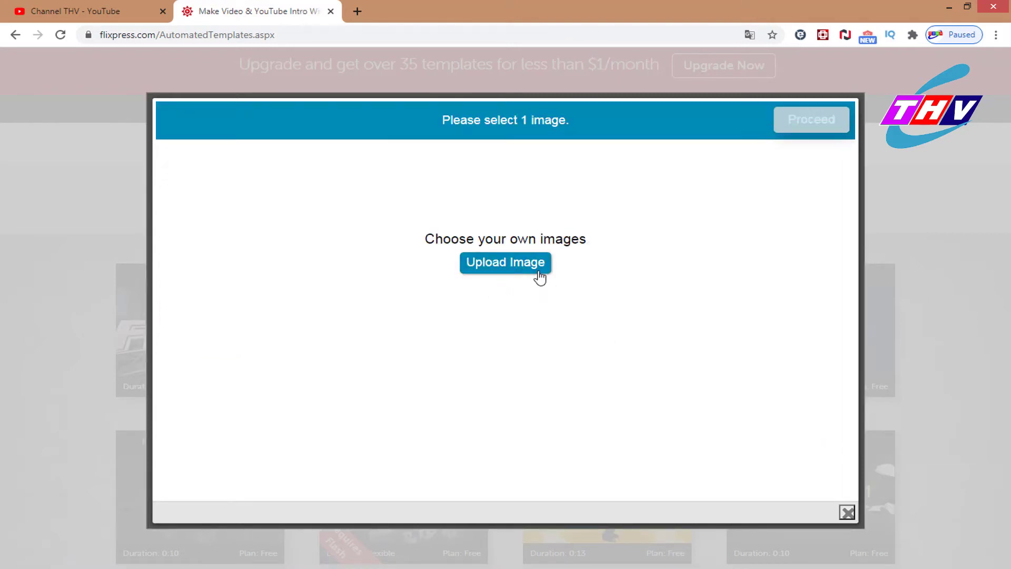
Upload the image Untitled-1 from the Videos > edit folder and proceed to the image cropping screen
click(540, 278)
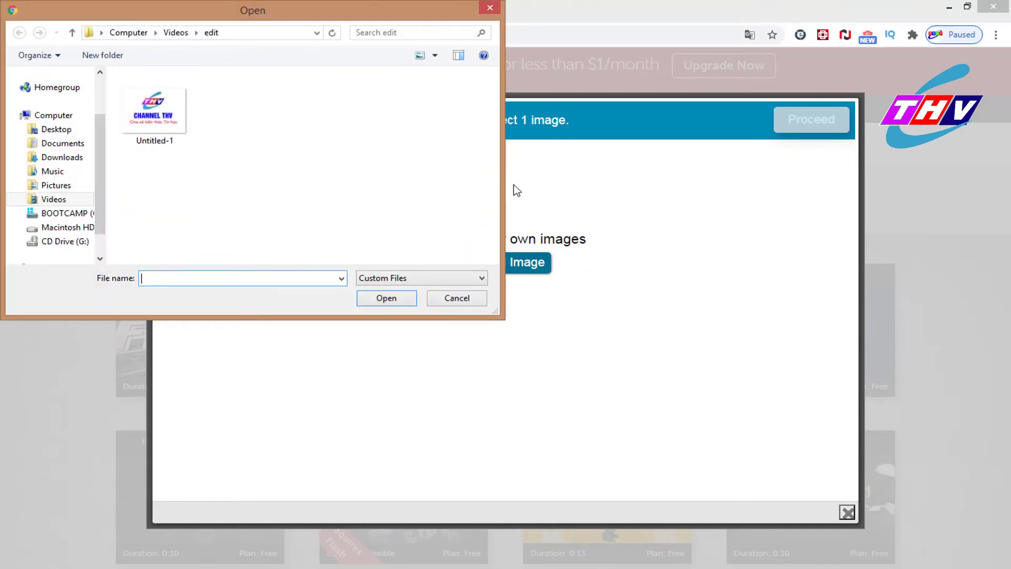
drag(365, 8, 570, 216)
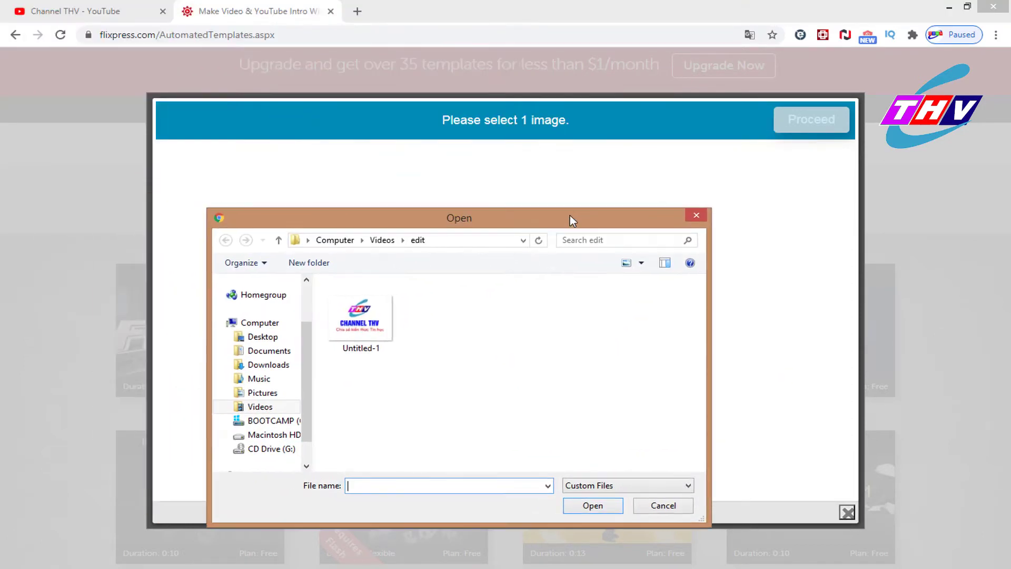
click(370, 323)
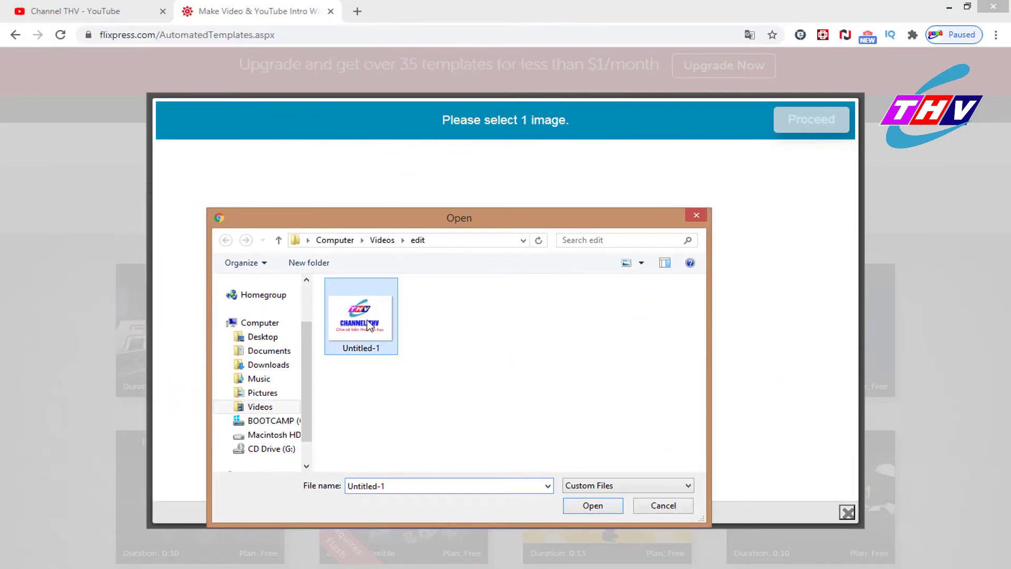
click(594, 507)
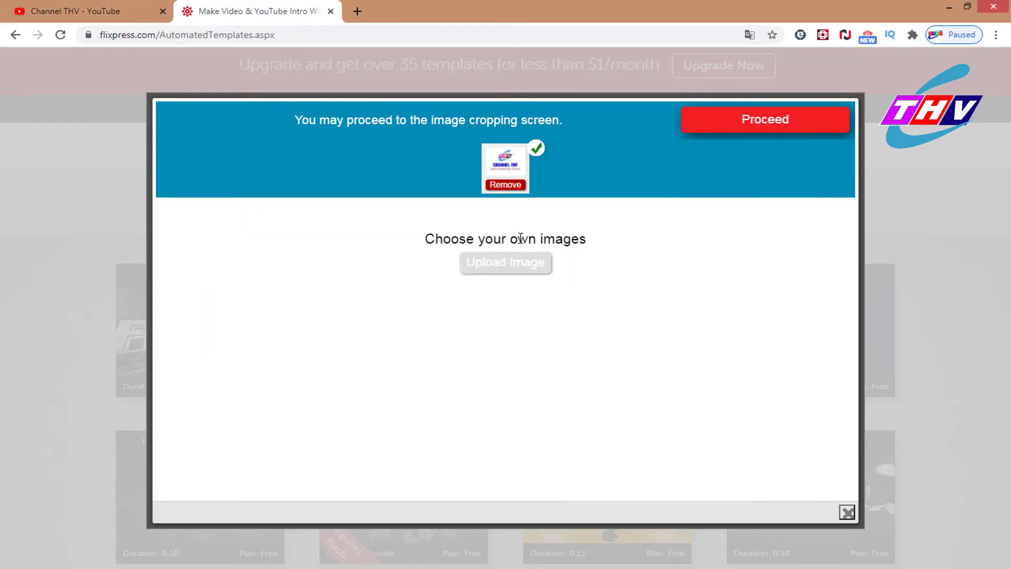
click(750, 125)
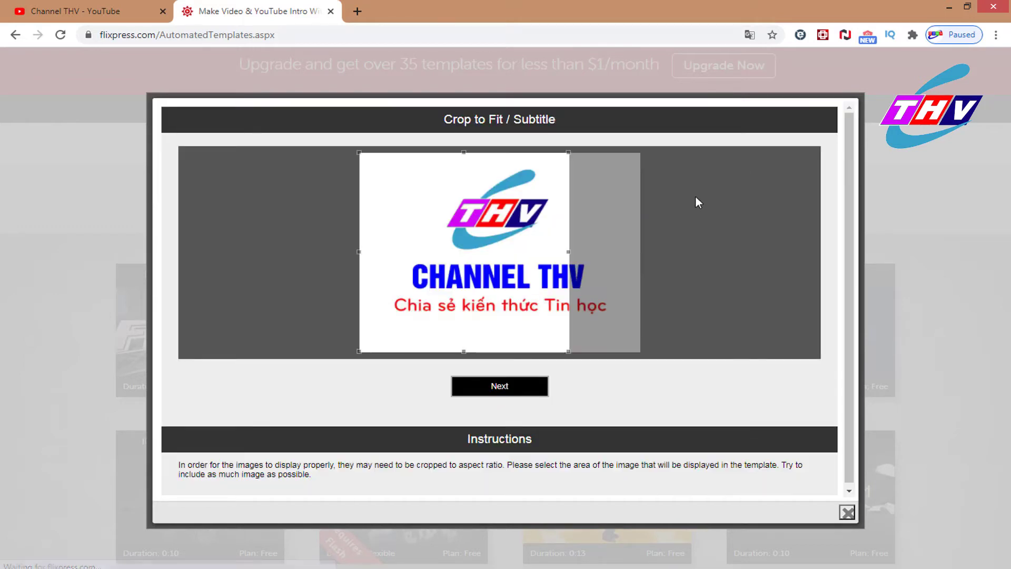
Move and resize the crop frame so it is centred on the logo and both text lines at full image height
drag(546, 220, 579, 218)
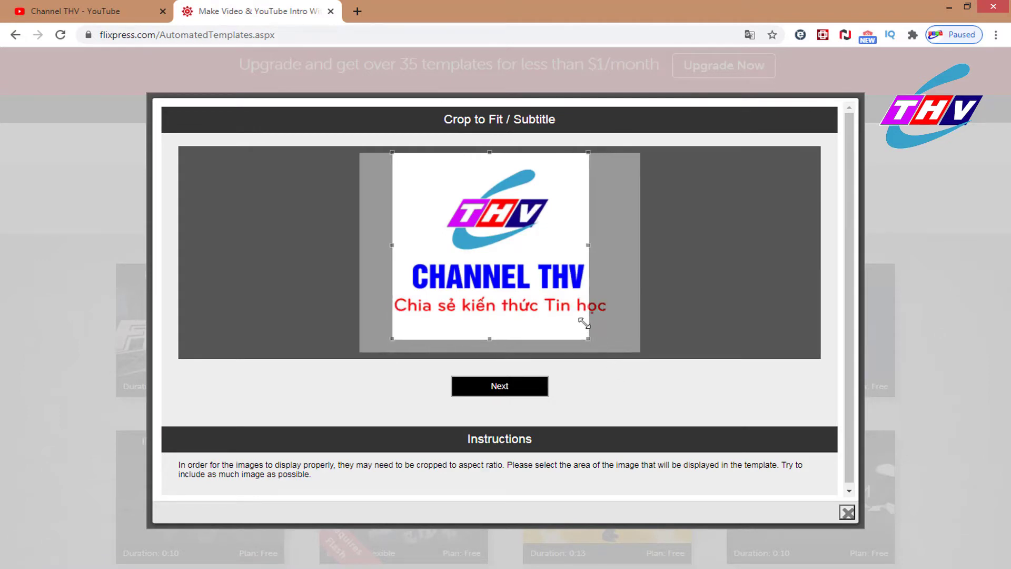
drag(574, 290, 576, 291)
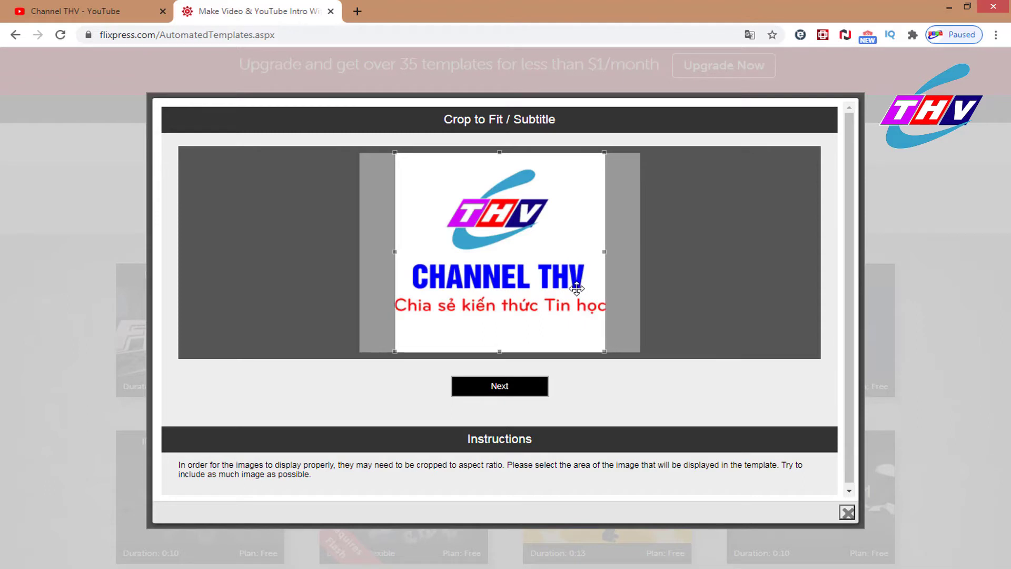
Accept the logo crop and set the template's main title to "Channel THV"
click(521, 394)
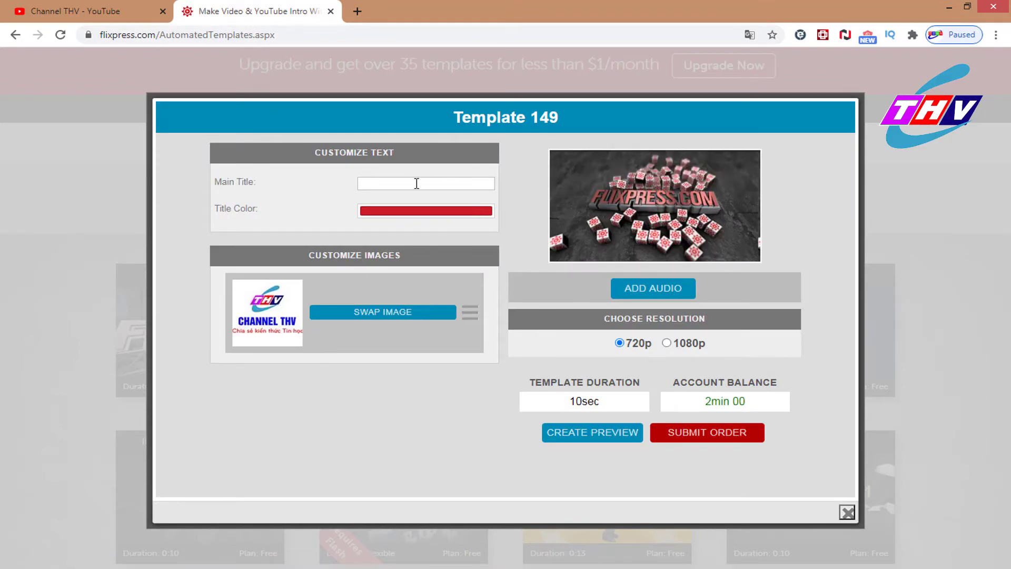
drag(316, 151, 399, 156)
click(386, 184)
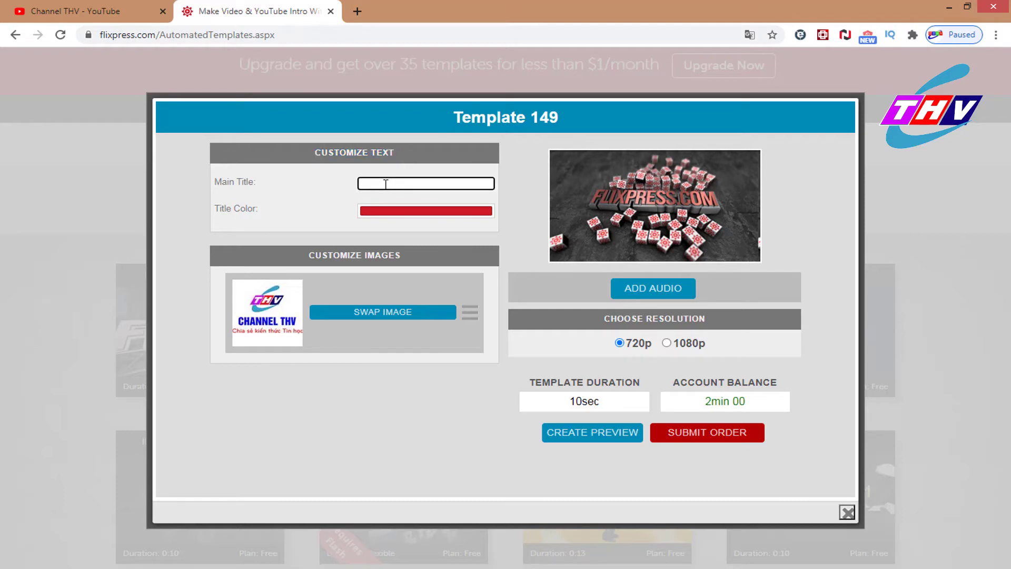
text(Channel THV)
Set the title color to a bright blue, hex 0725F5, and close the color picker
click(466, 216)
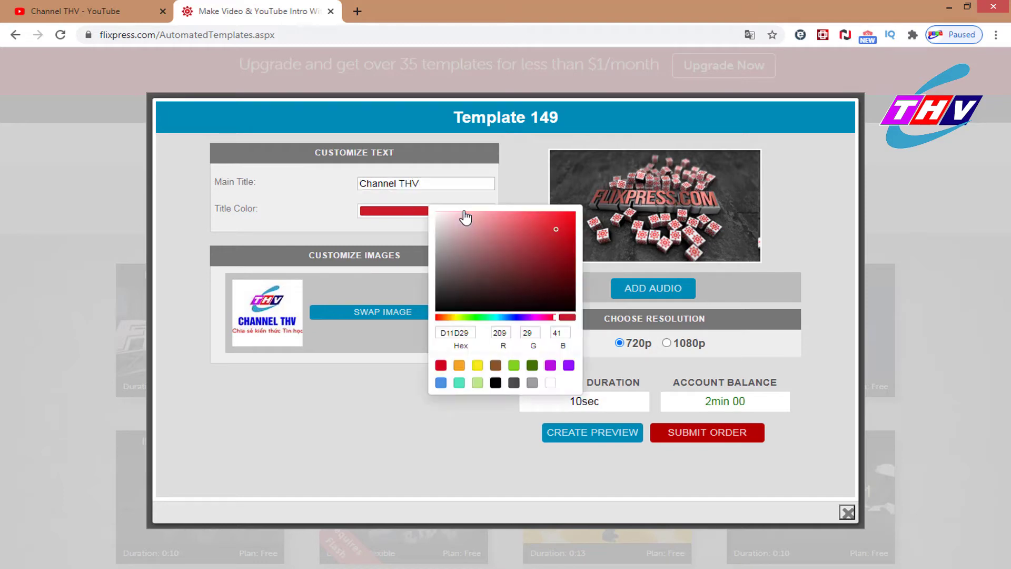
click(492, 317)
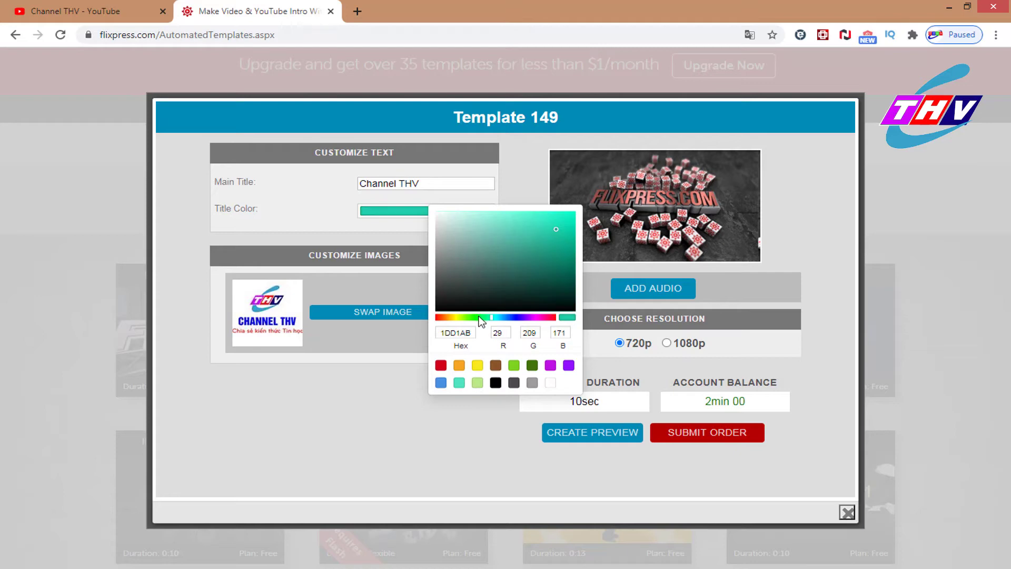
click(572, 216)
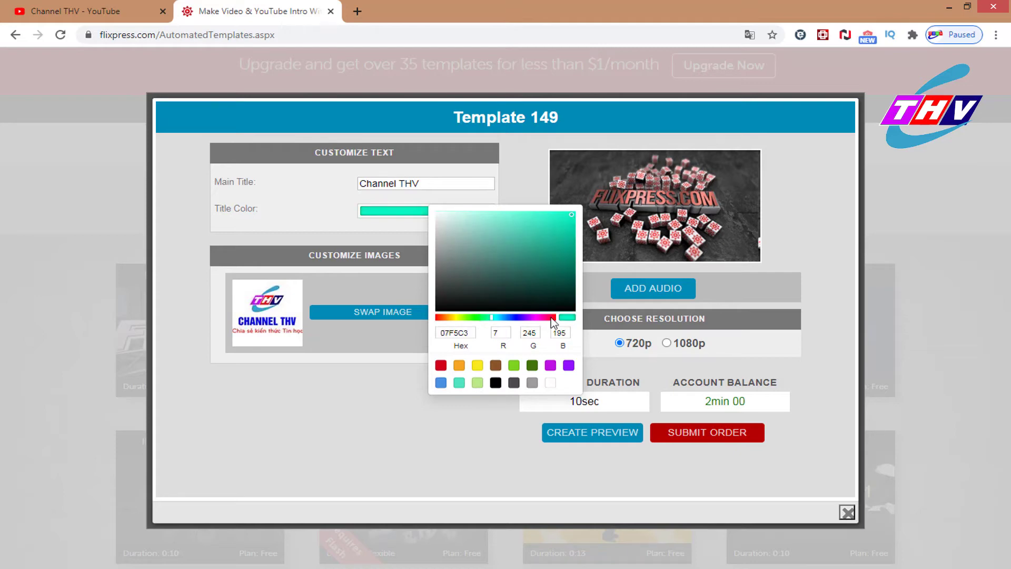
click(513, 318)
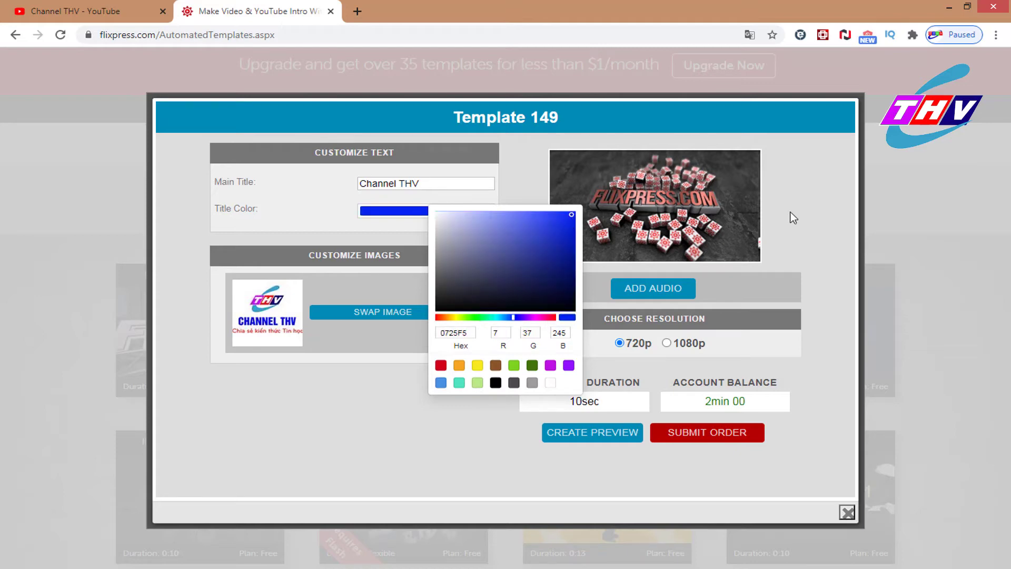
click(762, 214)
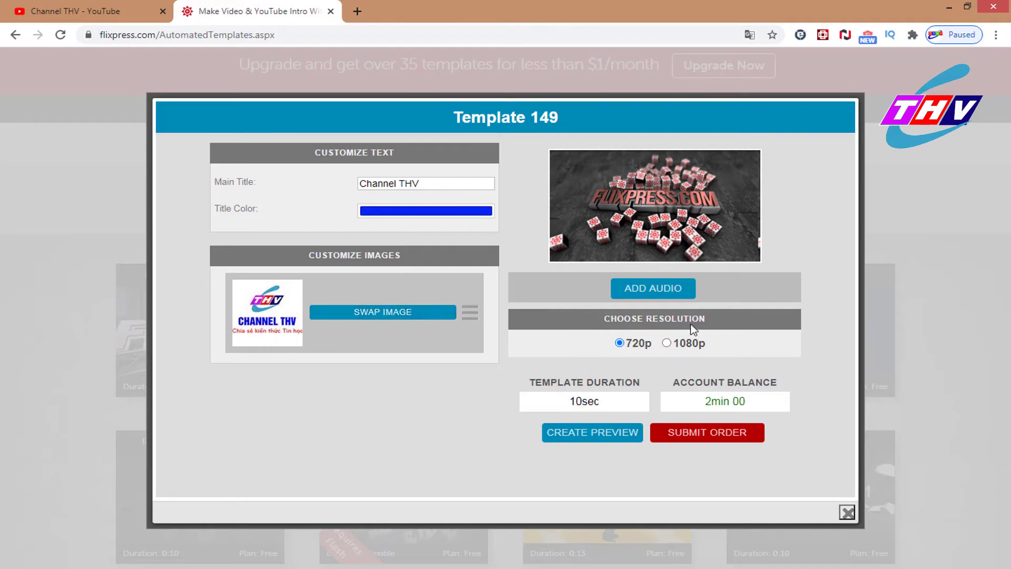
Try the 1080p resolution for the video and switch back to 720p
click(655, 288)
click(668, 343)
click(626, 344)
Submit the video order, confirm placing it rather than making a preview, and open the orders list
click(705, 440)
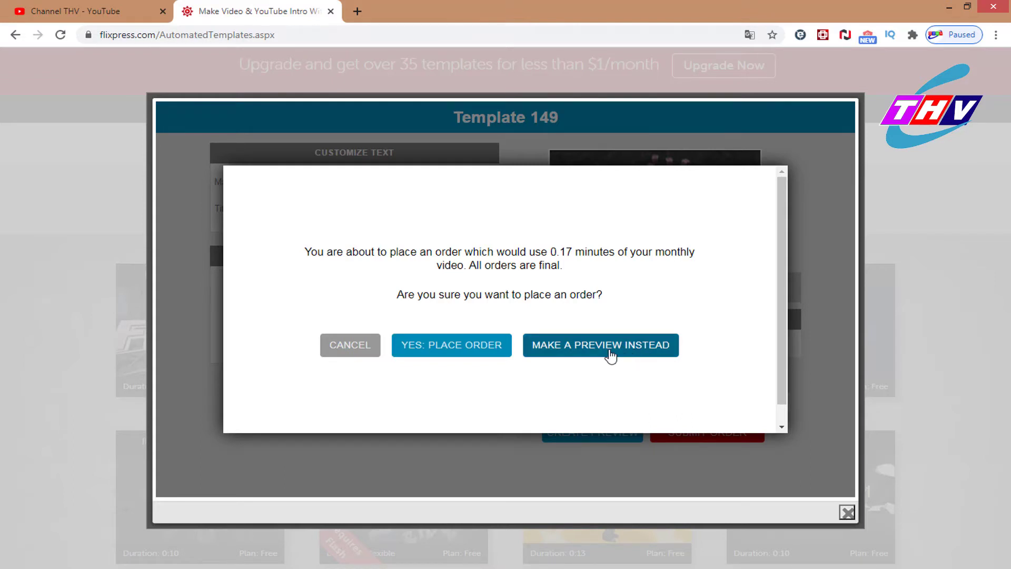
click(463, 350)
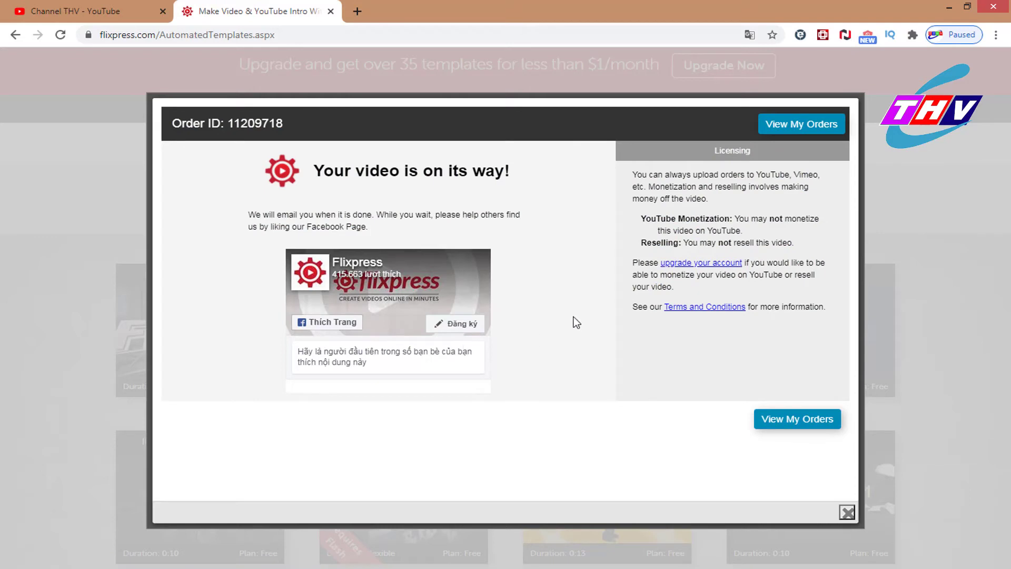
click(789, 427)
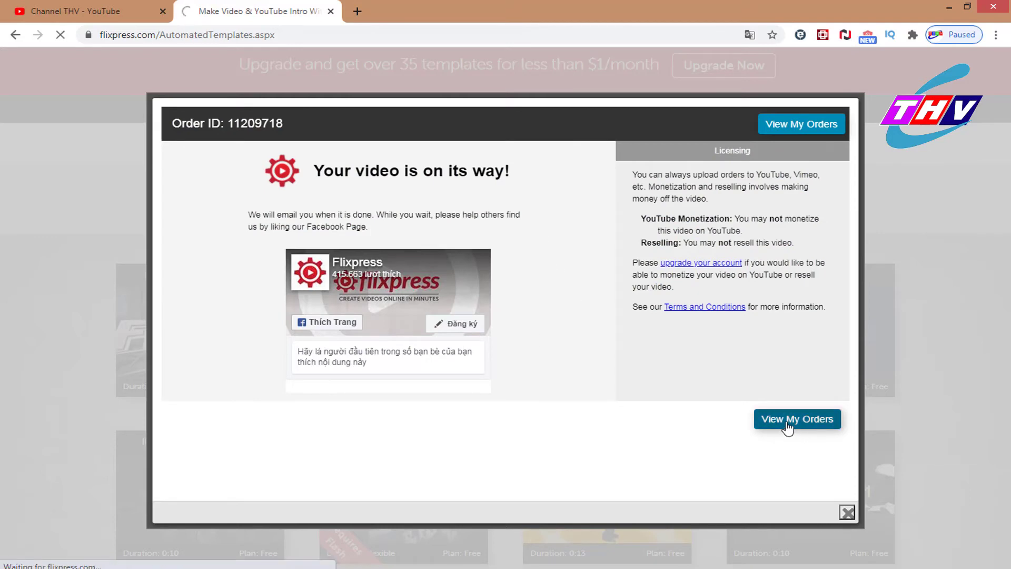